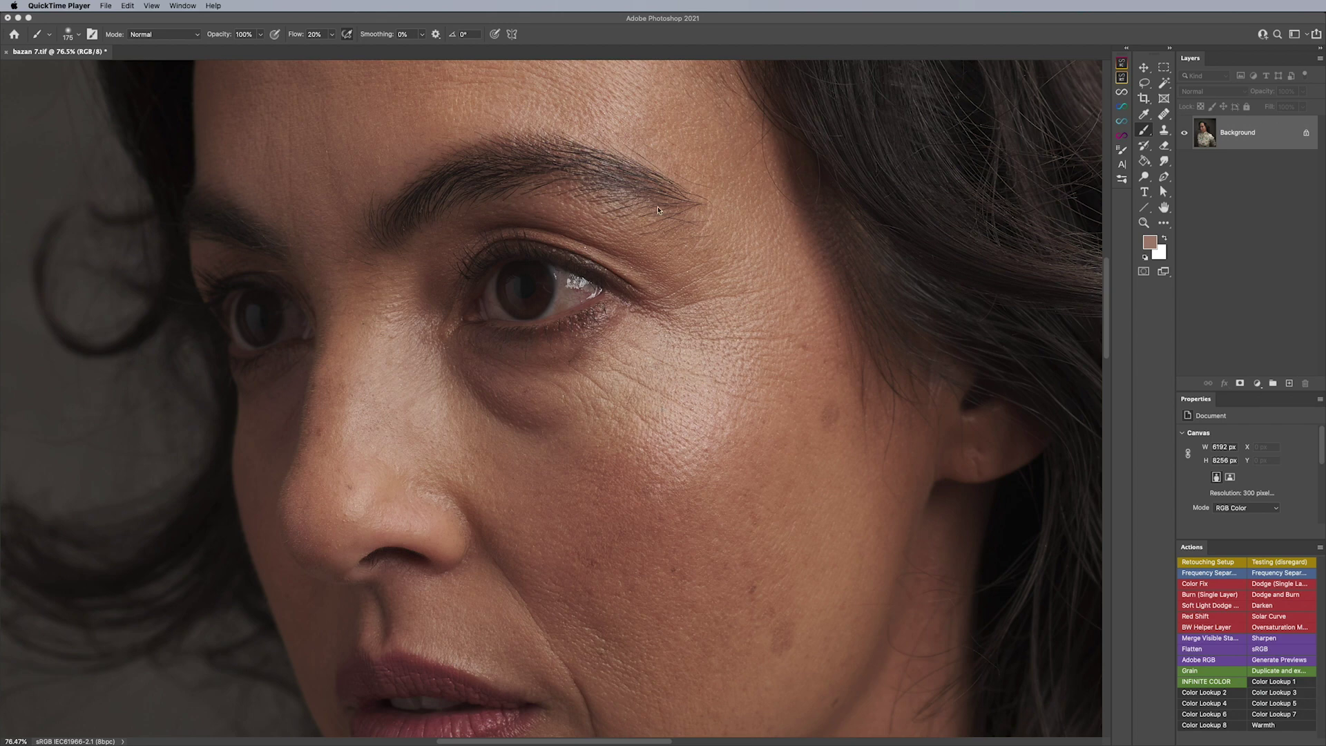
Step: Move the Infinite Skin panel aside and drag Clarity and Smoothing fully to minimum
click(855, 254)
drag(855, 277, 980, 284)
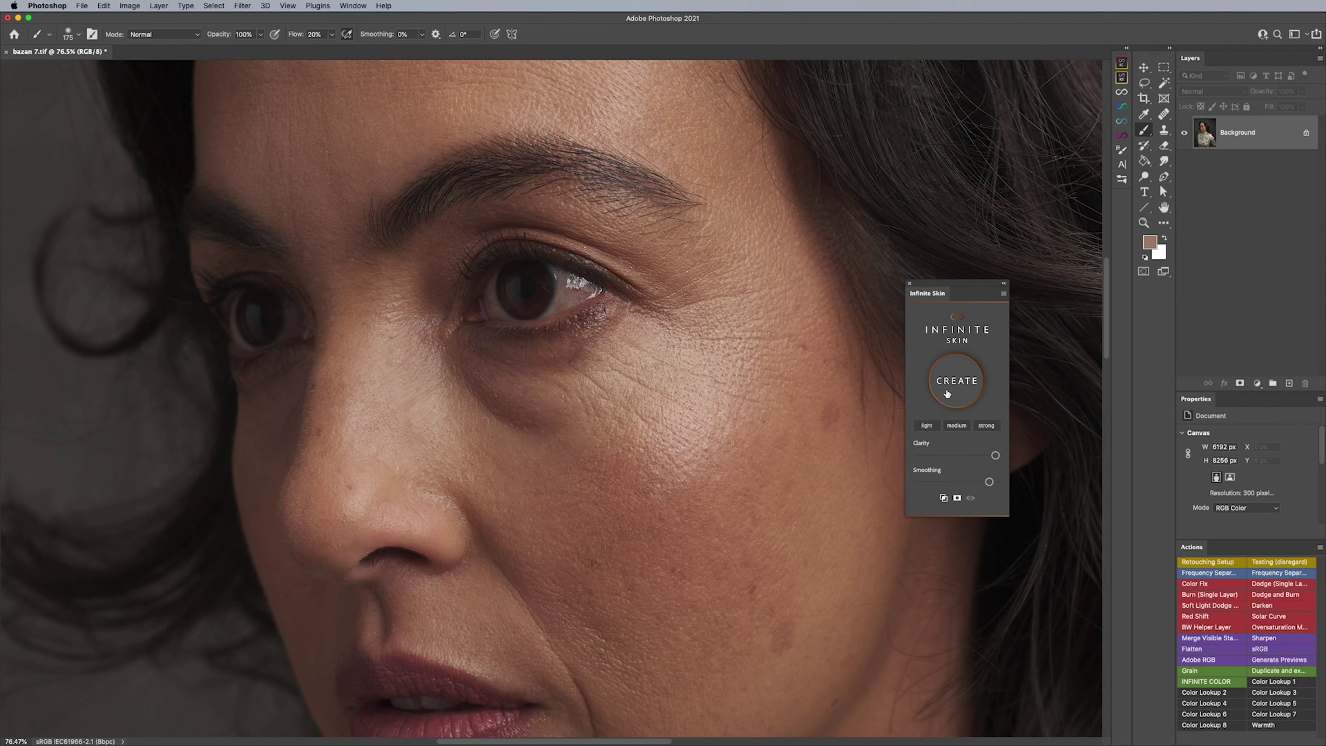
drag(995, 455, 912, 454)
drag(990, 482, 917, 483)
Step: Create the Infinite Skin retouching layers and add a black mask to the group
click(959, 385)
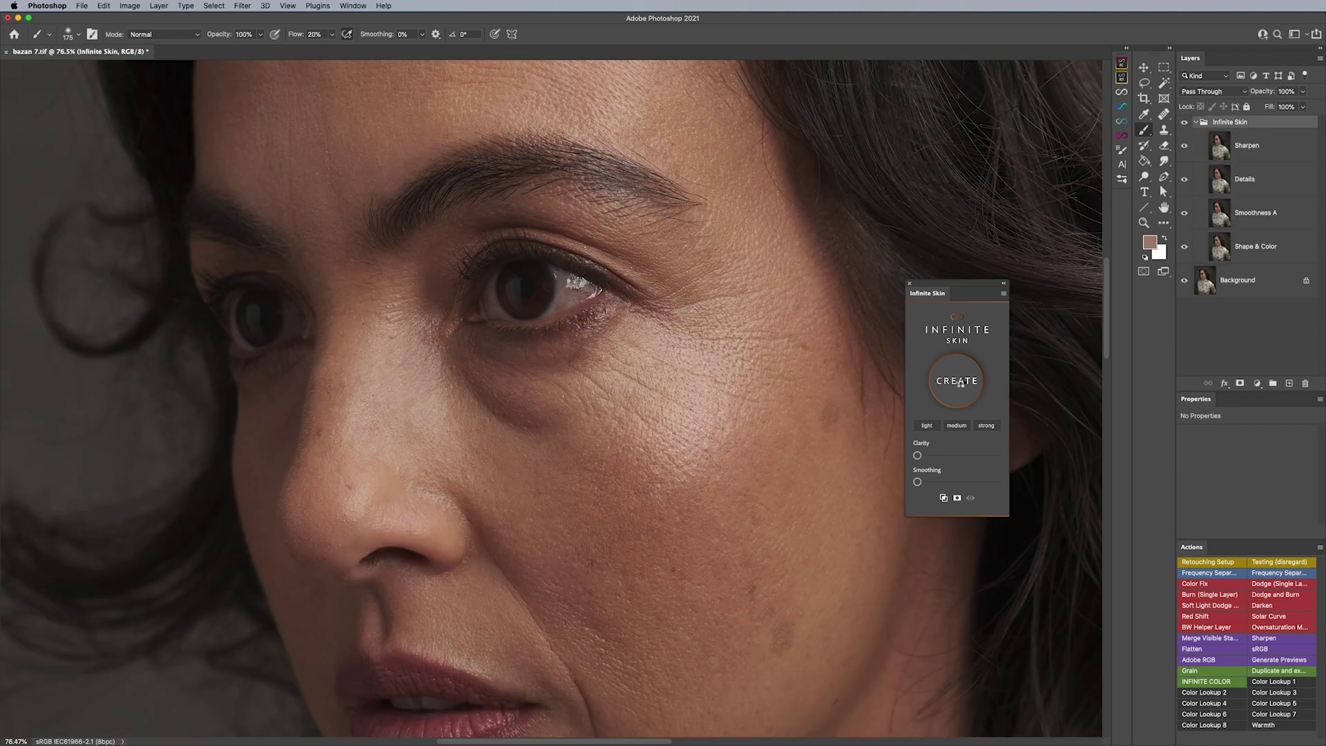
click(957, 498)
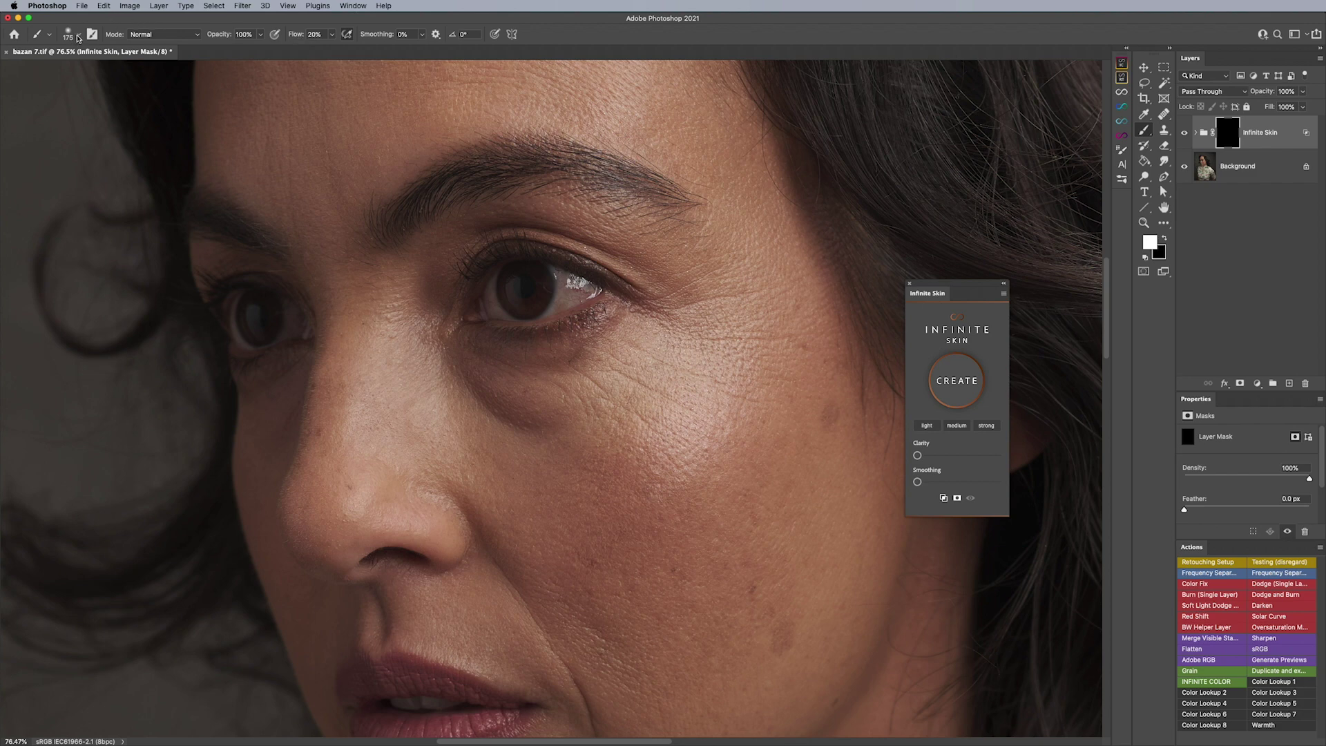
Step: Choose the Soft Round brush preset and enlarge the brush to 400
click(78, 38)
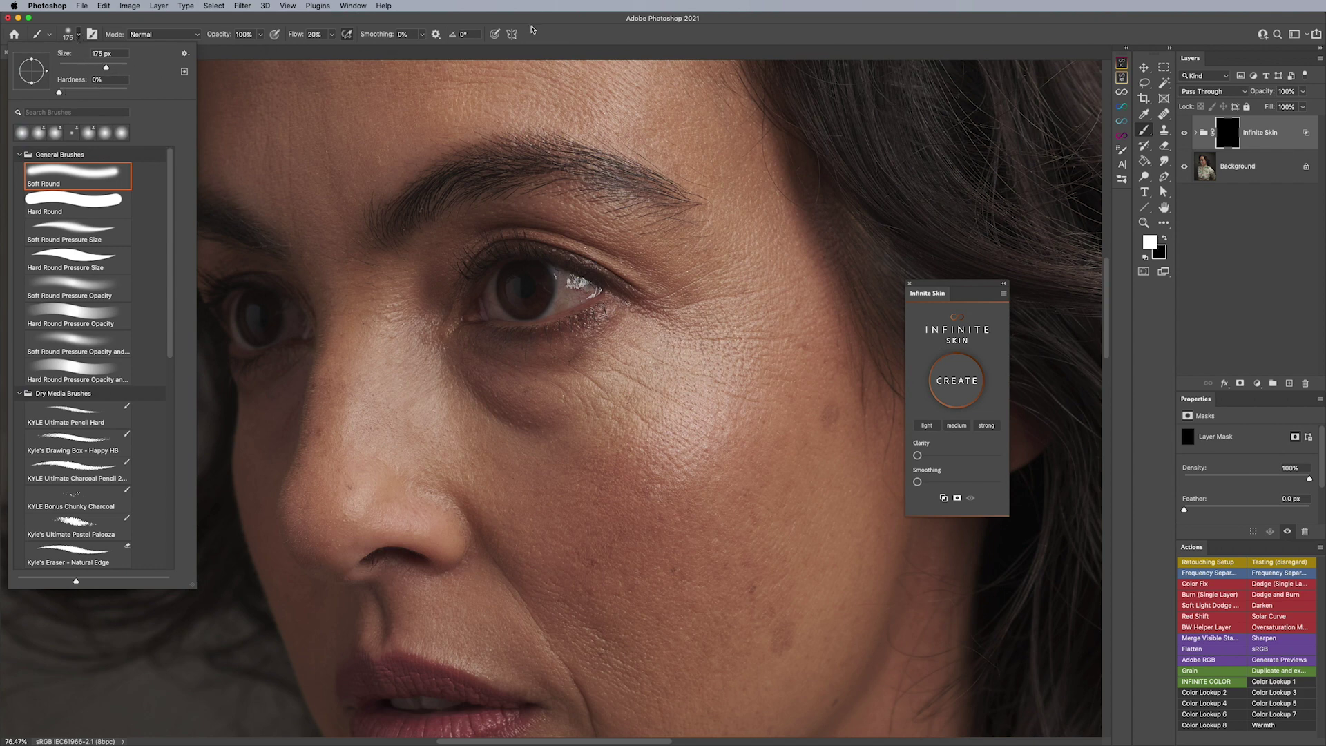
click(530, 31)
key(bracketright)
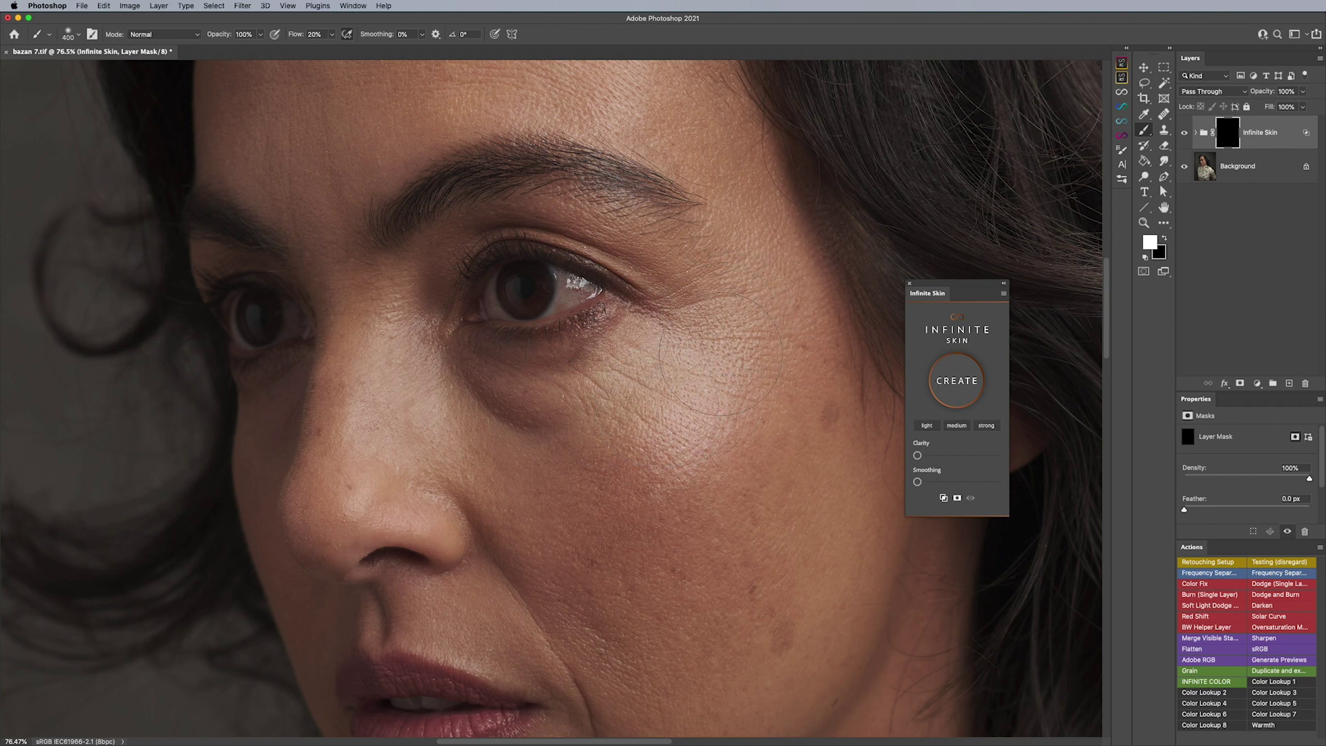
Step: Shrink the brush to 250, zoom in on the face, and paint the cheek white on the mask
key(bracketleft)
key(bracketleft)
key(z)
drag(732, 414, 680, 418)
key(b)
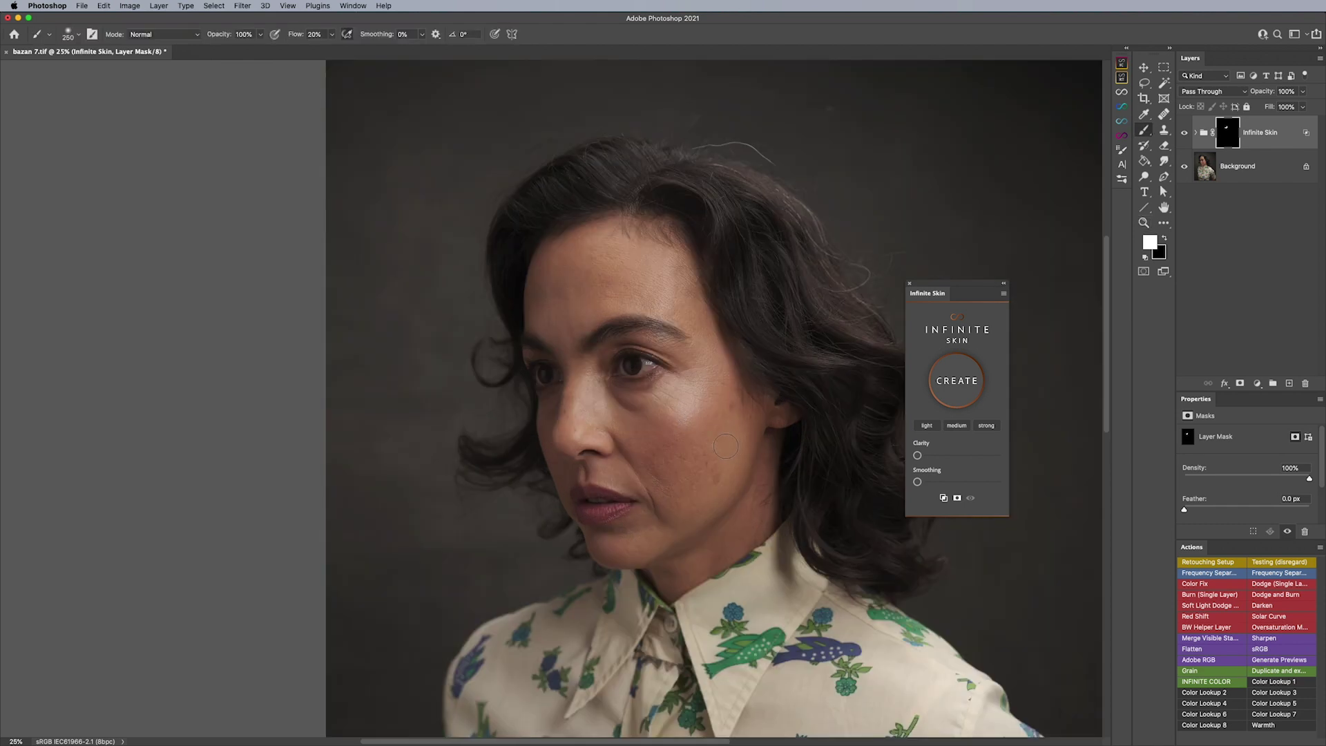
key(z)
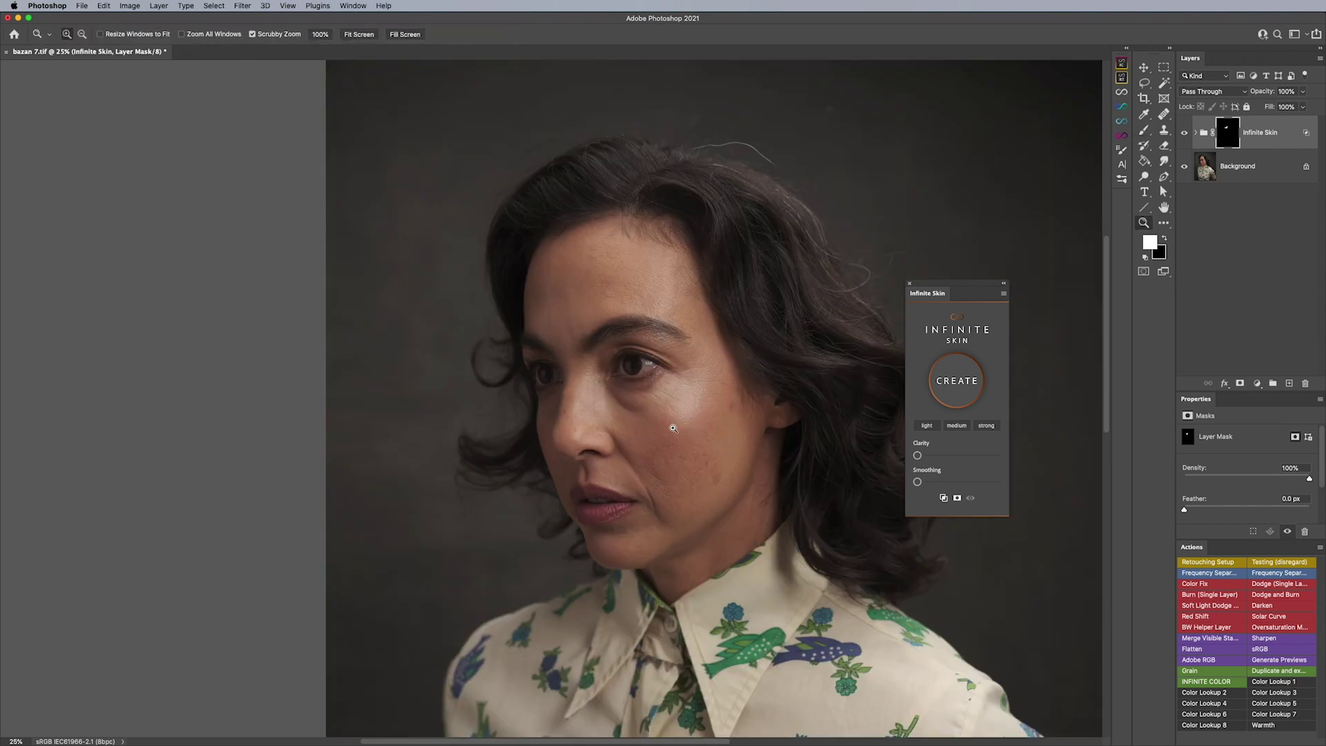
click(673, 428)
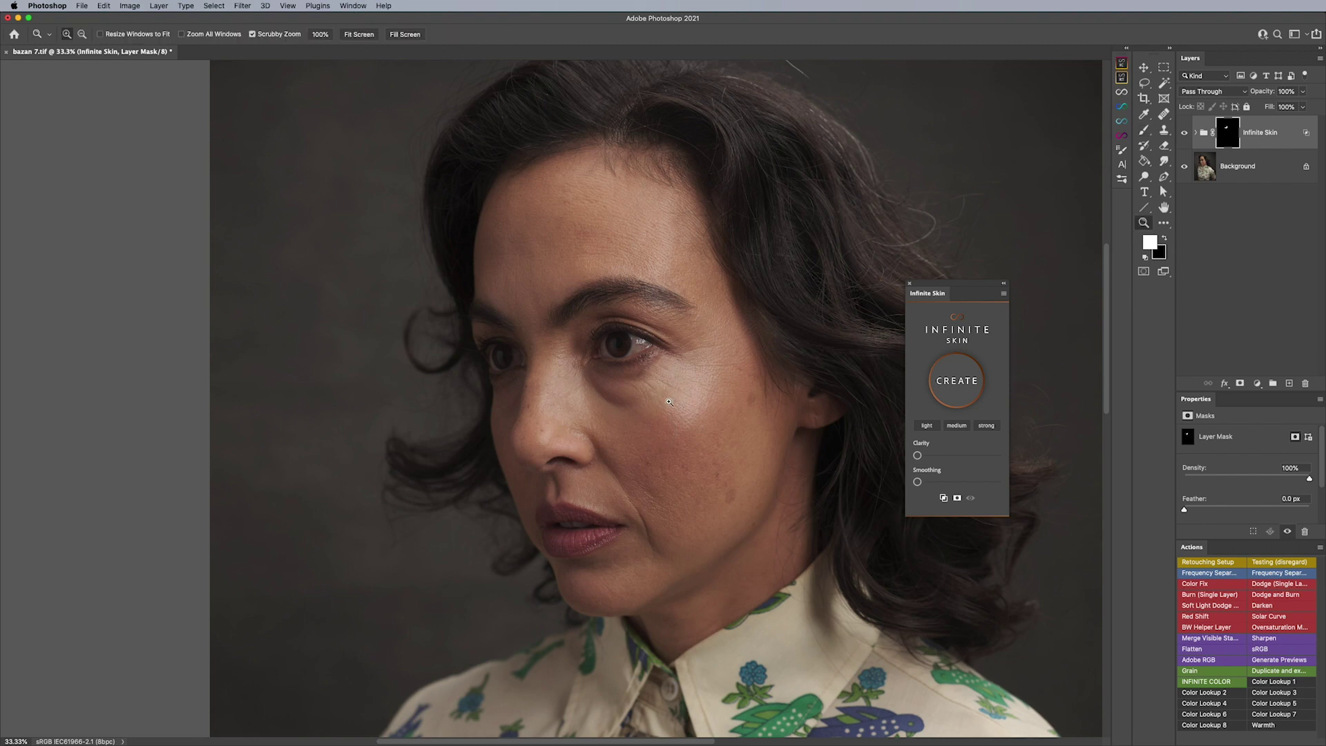
click(669, 401)
click(669, 402)
key(b)
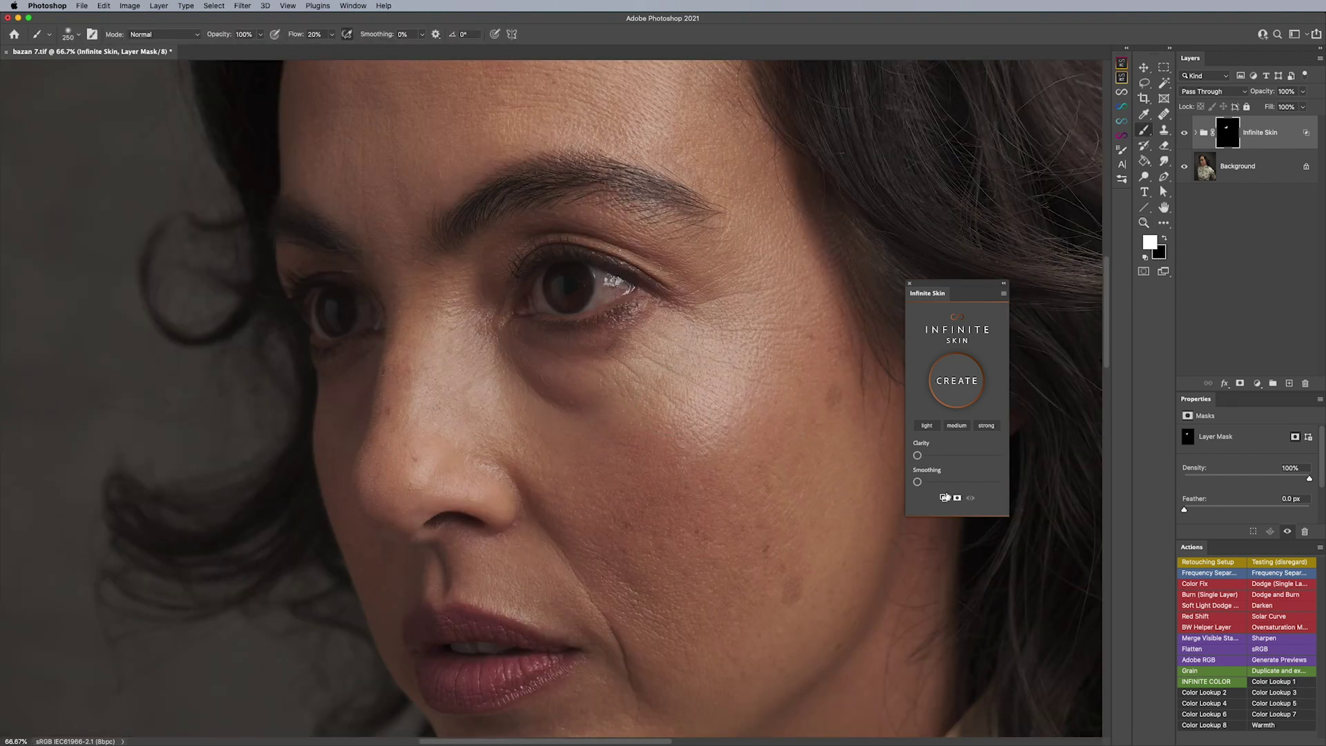
drag(793, 473, 730, 498)
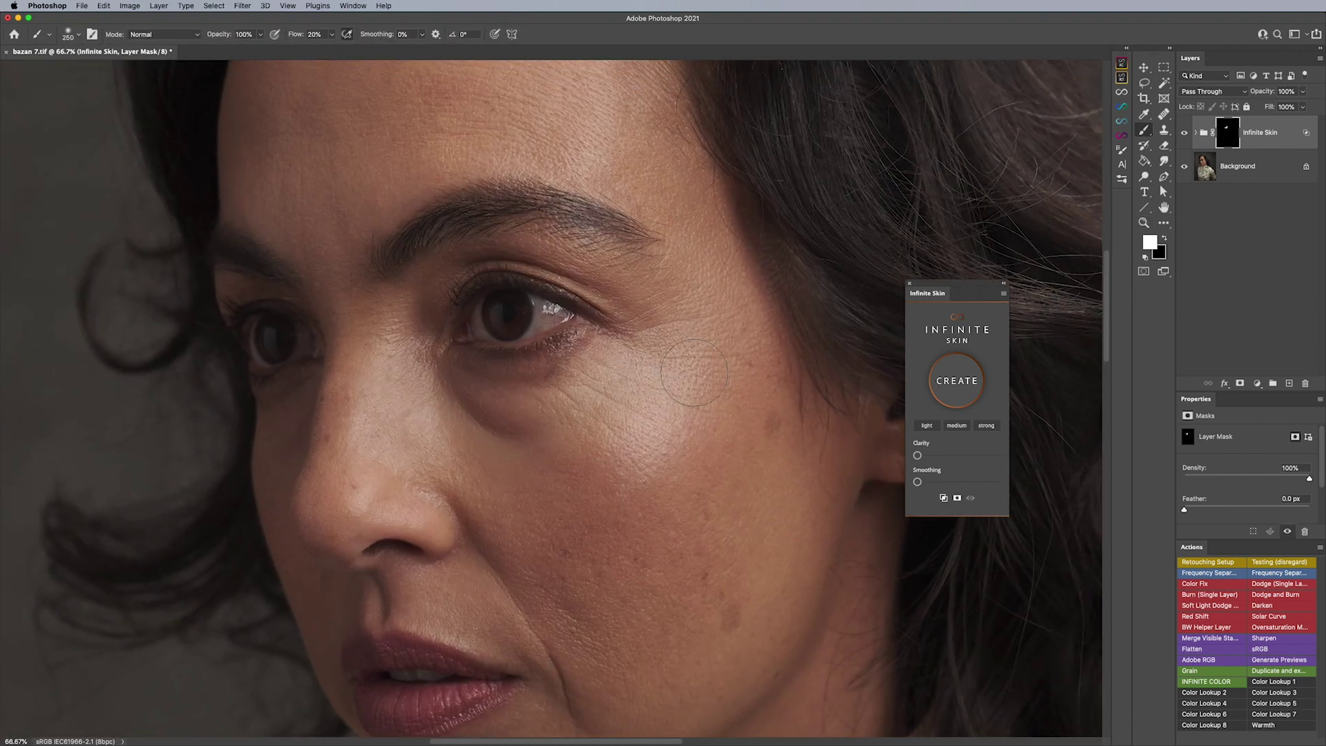
Step: Raise Clarity slightly and paint around the mouth with a 125 brush
mouse_move(918, 455)
mouse_down()
mouse_move(995, 460)
mouse_move(938, 457)
mouse_up()
scroll(485, 656, down, 3)
key(bracketleft)
key(bracketleft)
key(bracketleft)
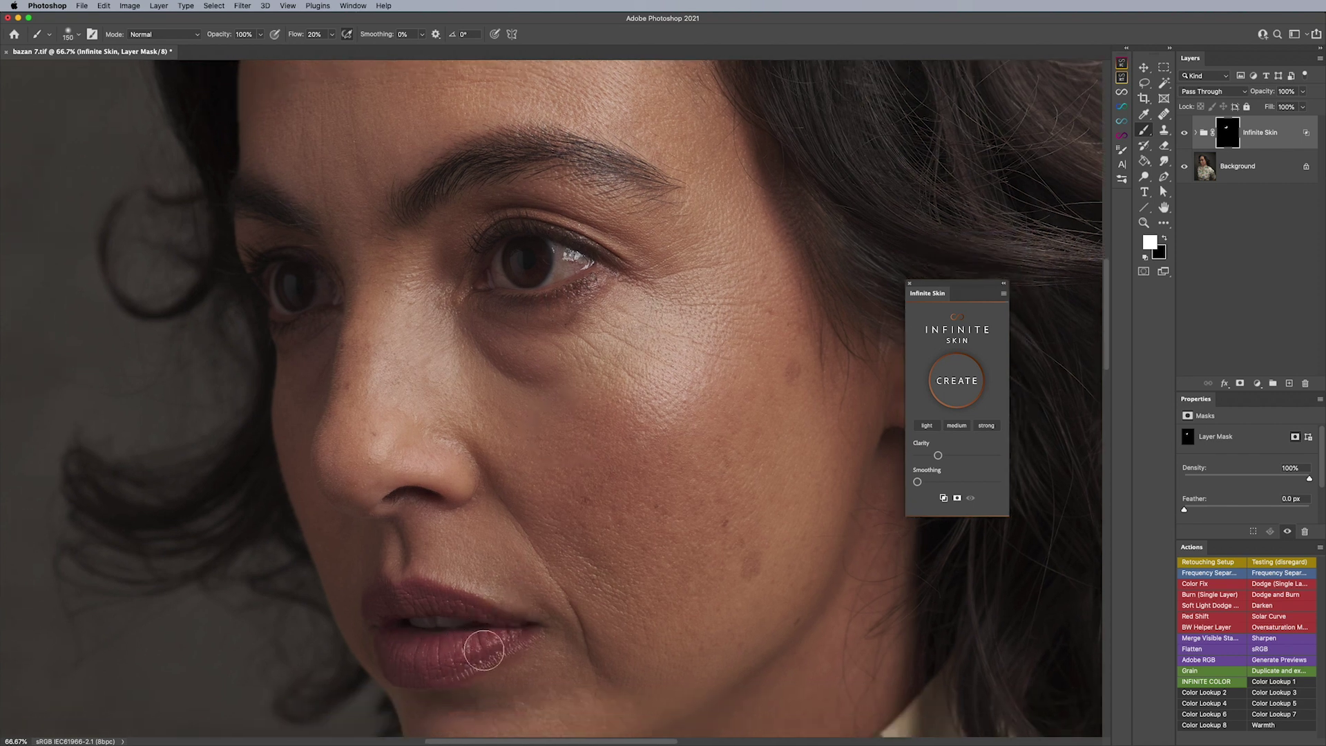
key(bracketleft)
key(z)
drag(403, 608, 525, 610)
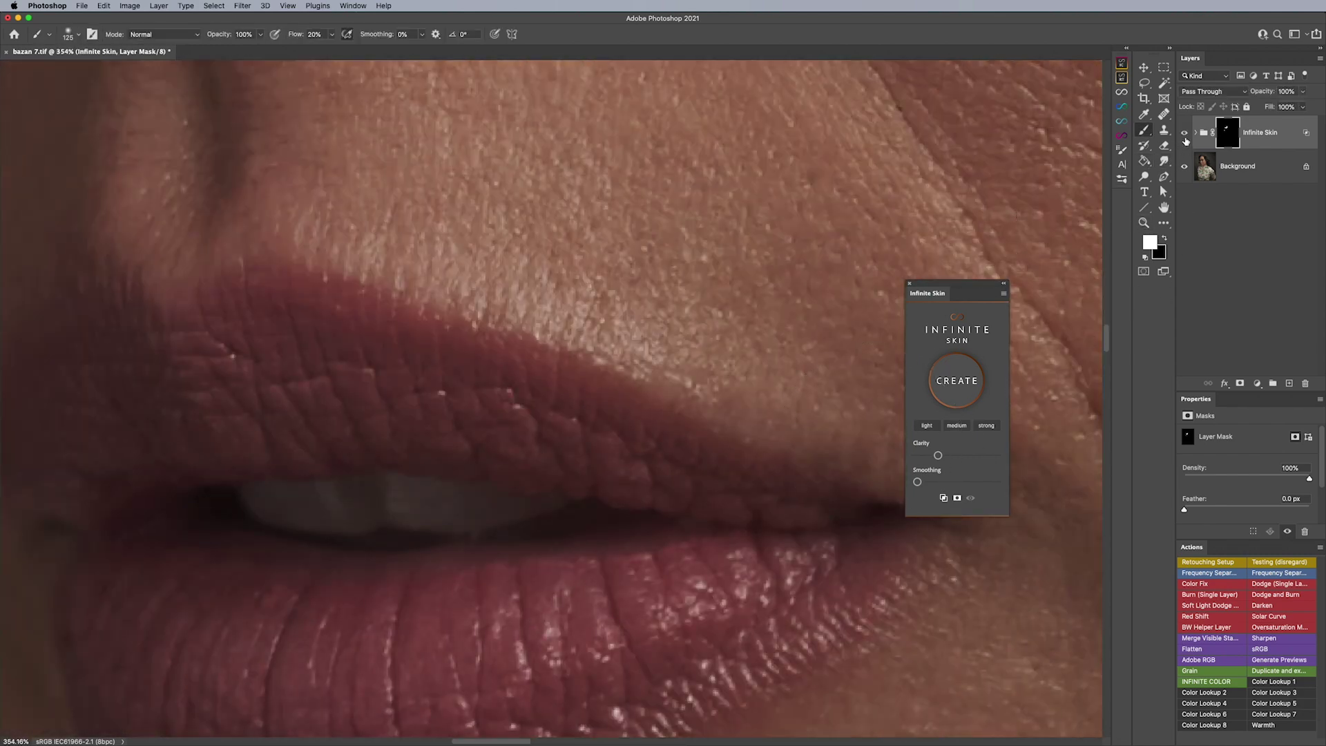
key(z)
drag(502, 369, 524, 447)
key(bracketright)
key(bracketright)
key(bracketright)
key(bracketright)
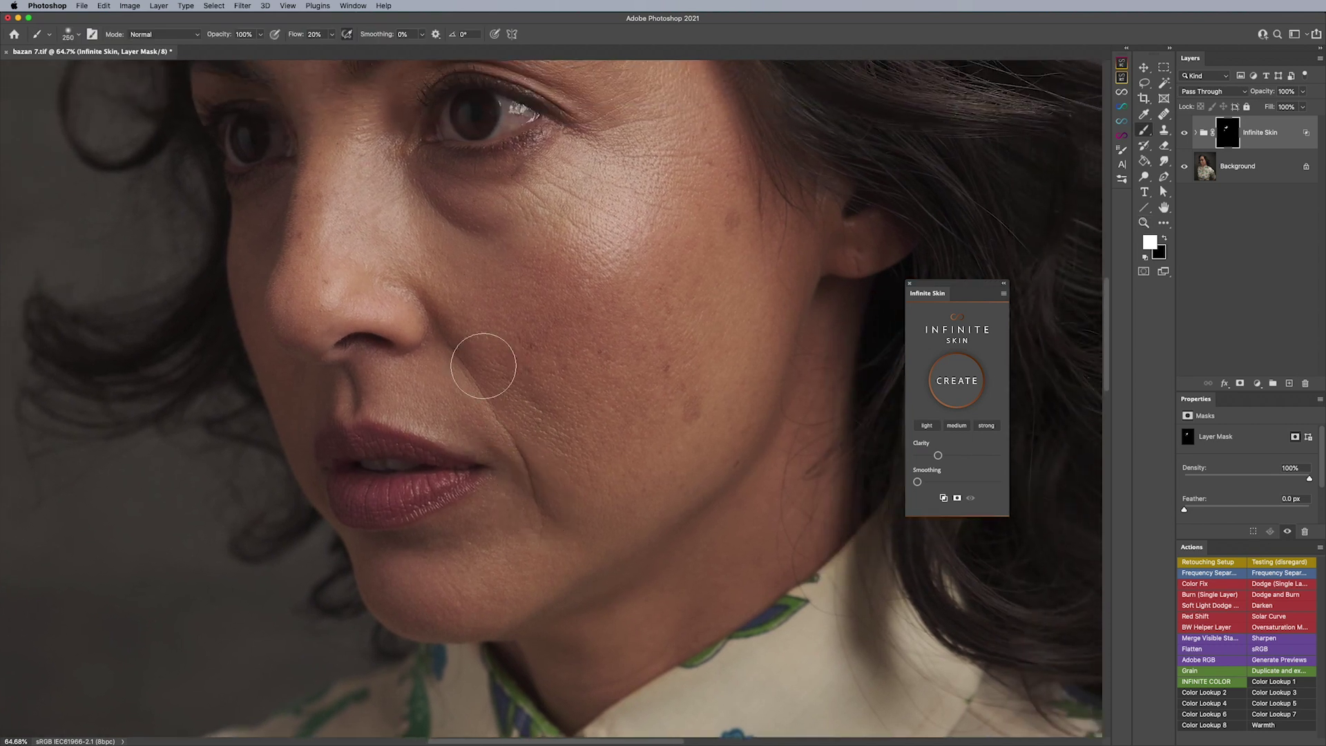
Step: Paint the lower cheek and forehead white with a 250–400 brush, then view the whole face
drag(578, 376, 579, 457)
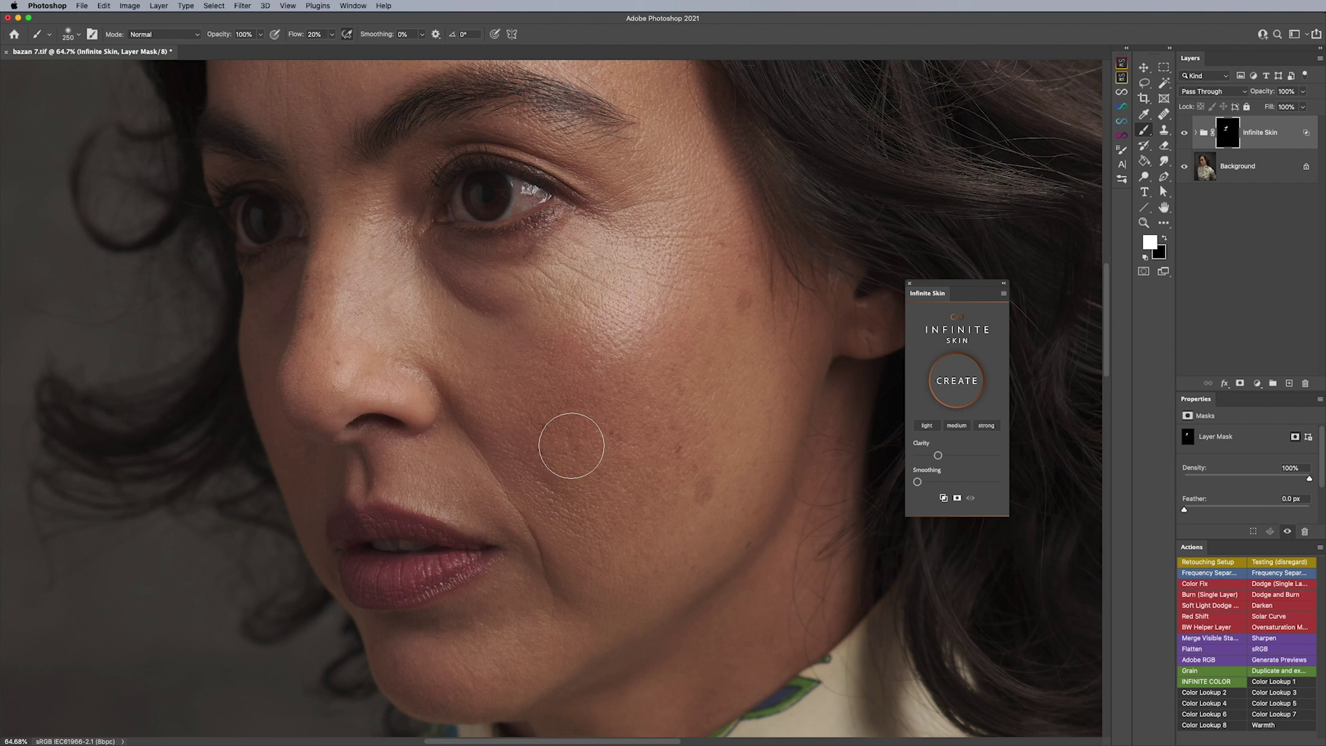
drag(611, 409, 616, 473)
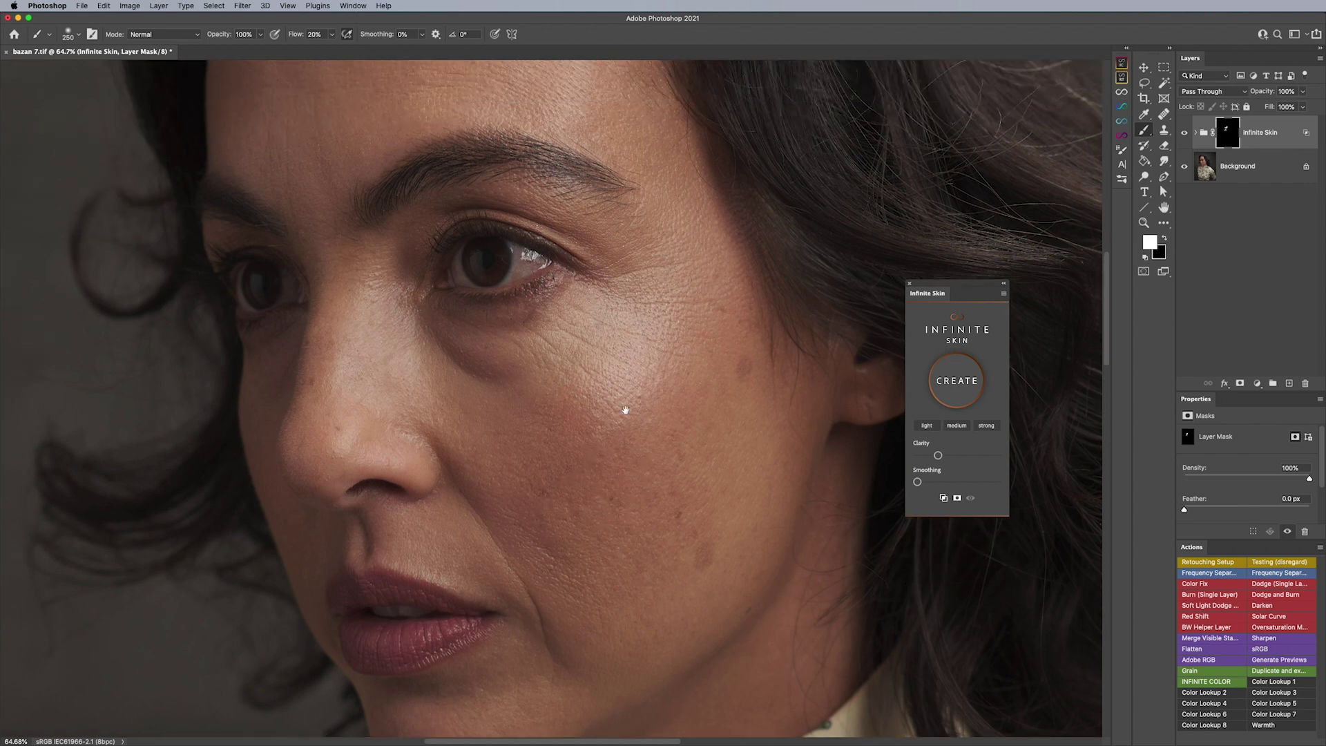
drag(622, 414, 625, 474)
key(bracketleft)
key(bracketright)
drag(562, 465, 535, 593)
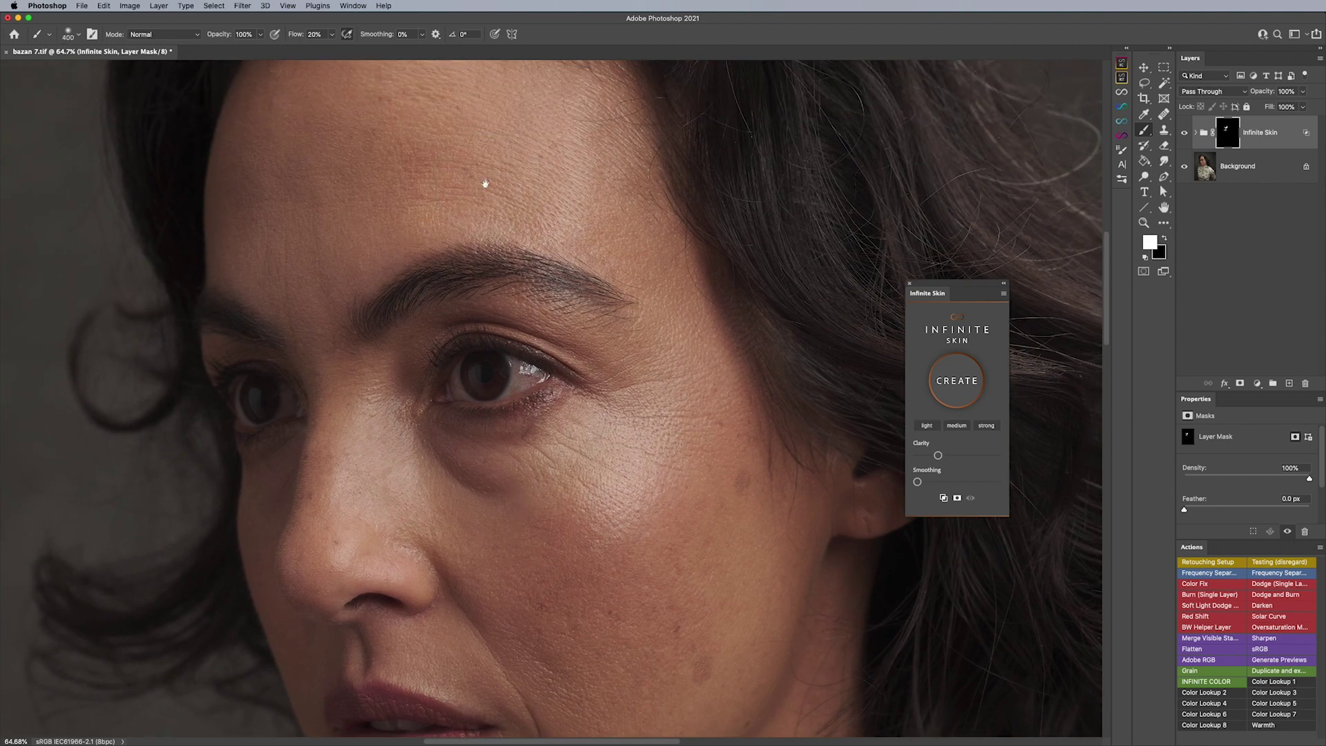
key(bracketright)
key(bracketright)
key(bracketright)
key(bracketleft)
drag(649, 221, 594, 221)
drag(570, 489, 621, 385)
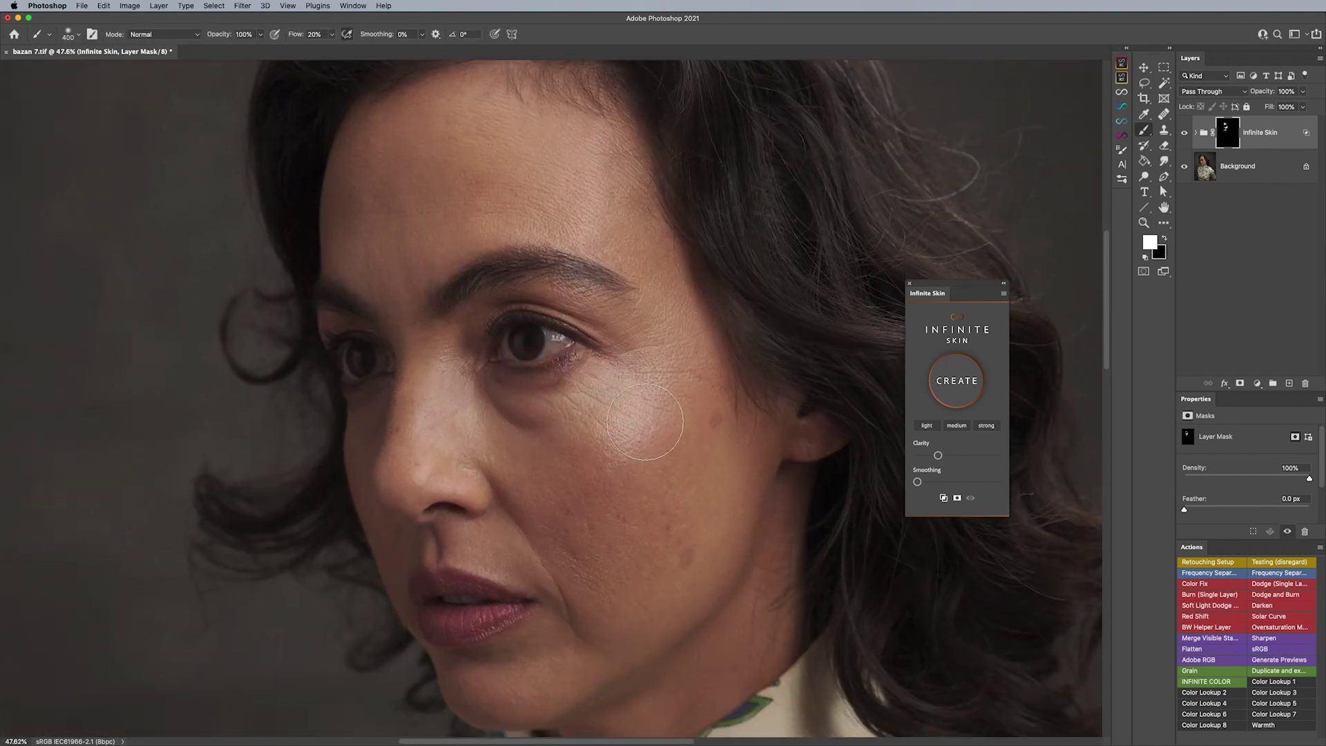
Step: Raise Clarity further and push Infinite Skin Smoothing up to its maximum
ctrl+click(608, 391)
ctrl+click(607, 390)
drag(938, 455, 972, 482)
click(935, 482)
click(930, 483)
click(936, 484)
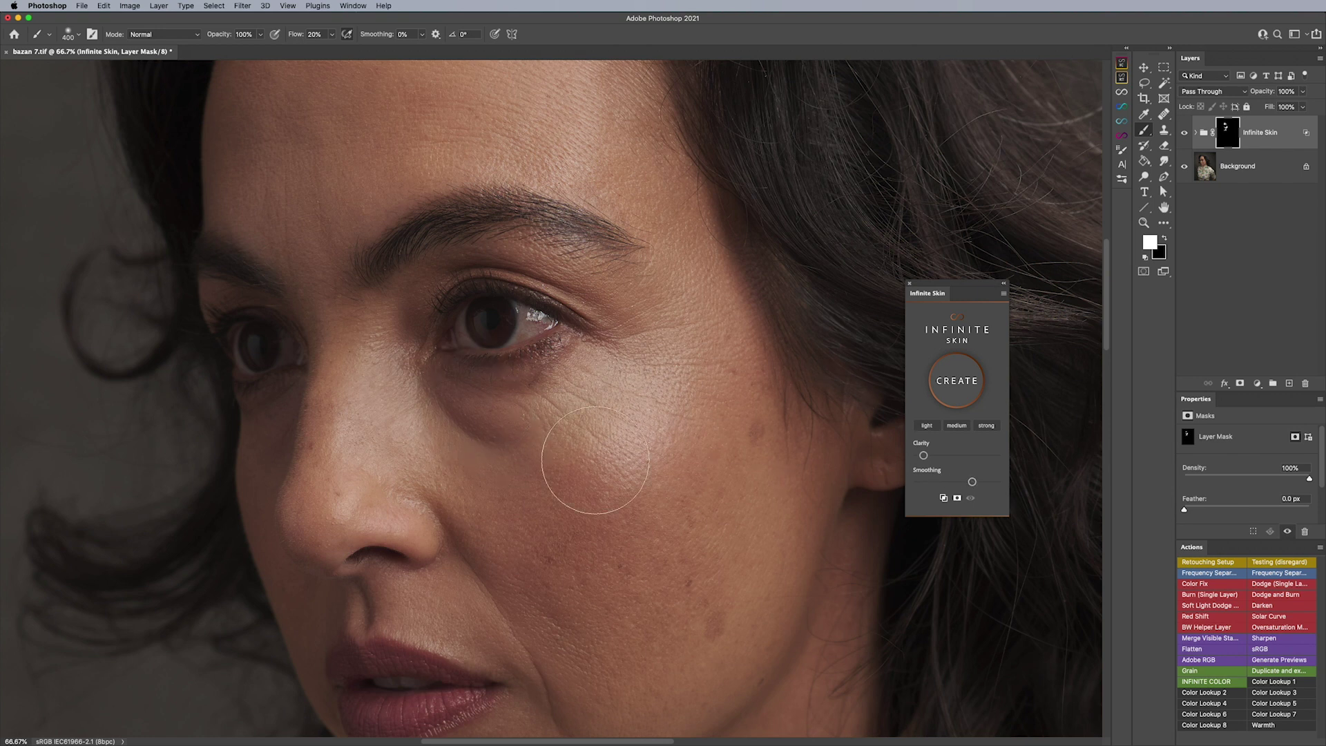
click(931, 483)
drag(932, 483, 989, 483)
Step: Zoom out and, with a smaller brush, paint more of the lower cheek white
key(z)
drag(608, 445, 591, 438)
key(b)
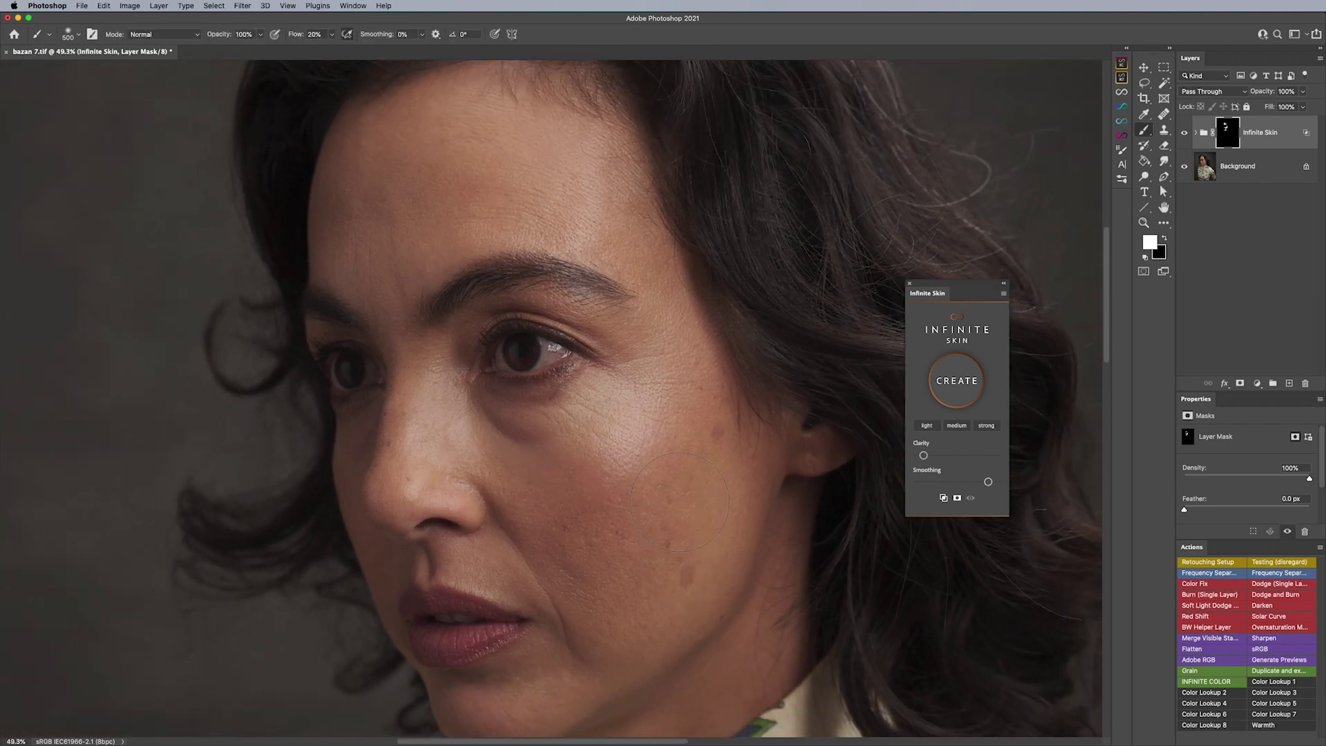
key(bracketleft)
key(bracketleft)
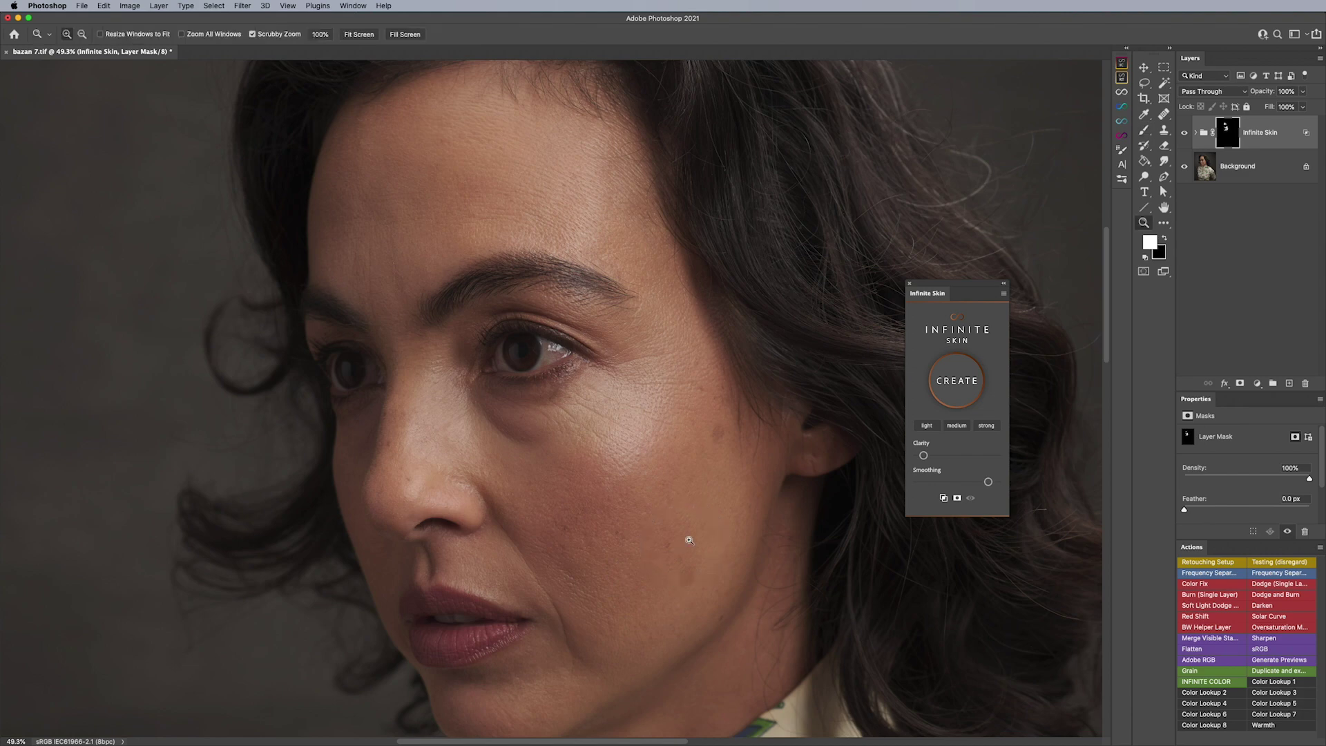
Step: Paint the cheek skin white on the mask, swapping colours and resizing the brush as needed
super+click(690, 464)
key(x)
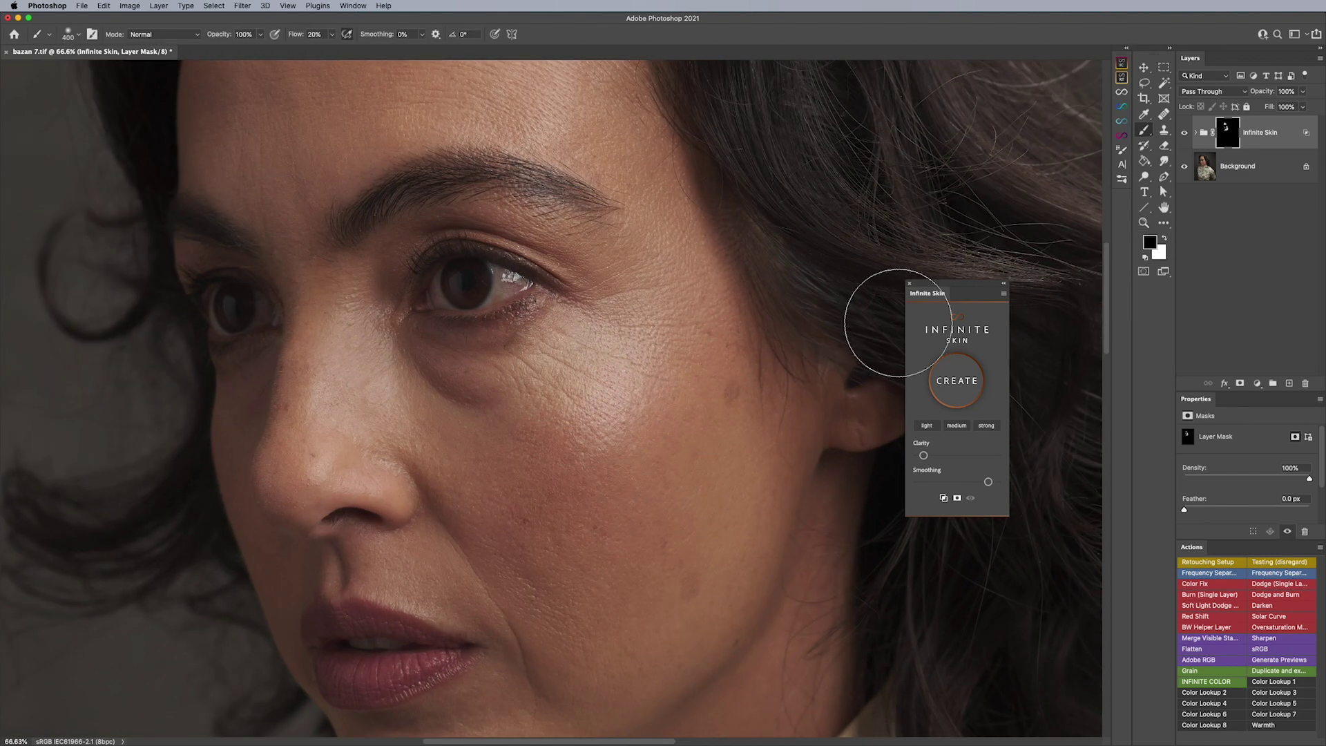
key(x)
key(bracketleft)
key(bracketleft)
key(bracketleft)
key(bracketleft)
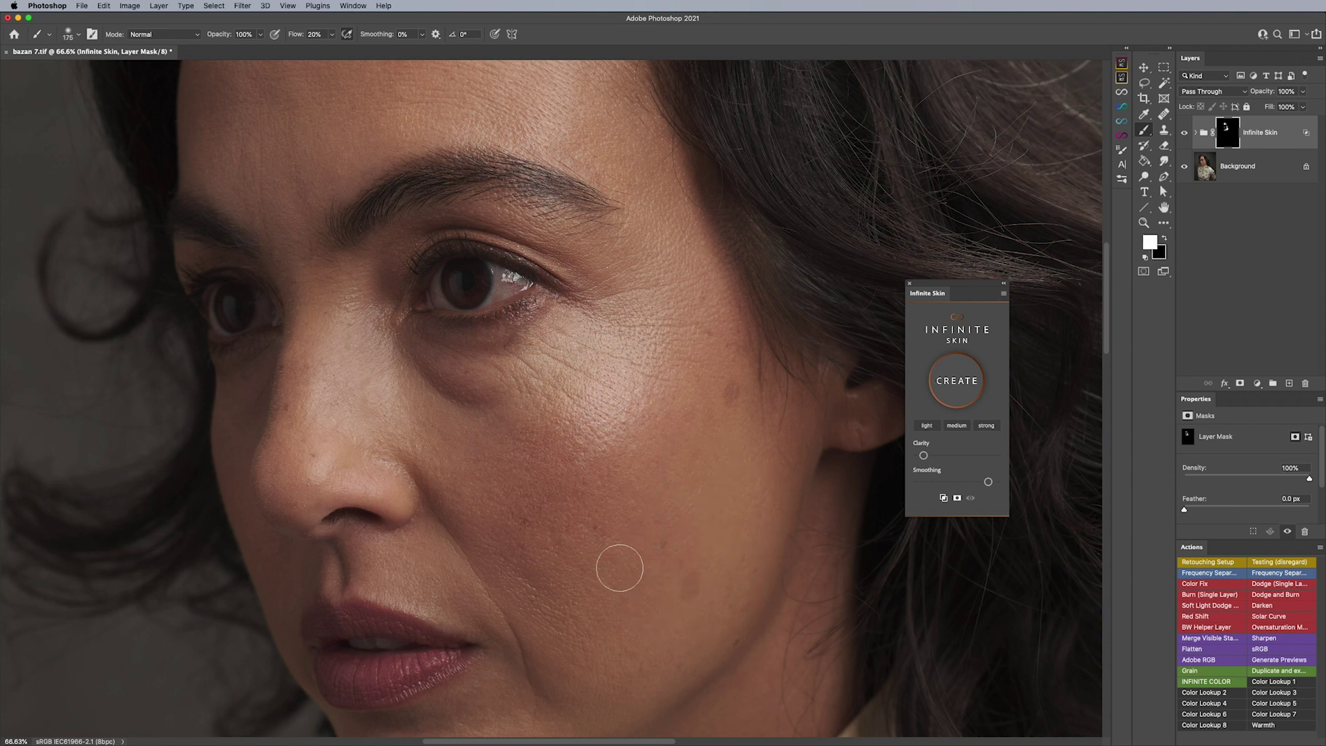
scroll(633, 493, down, 1)
key(bracketright)
key(bracketright)
ctrl+click(670, 595)
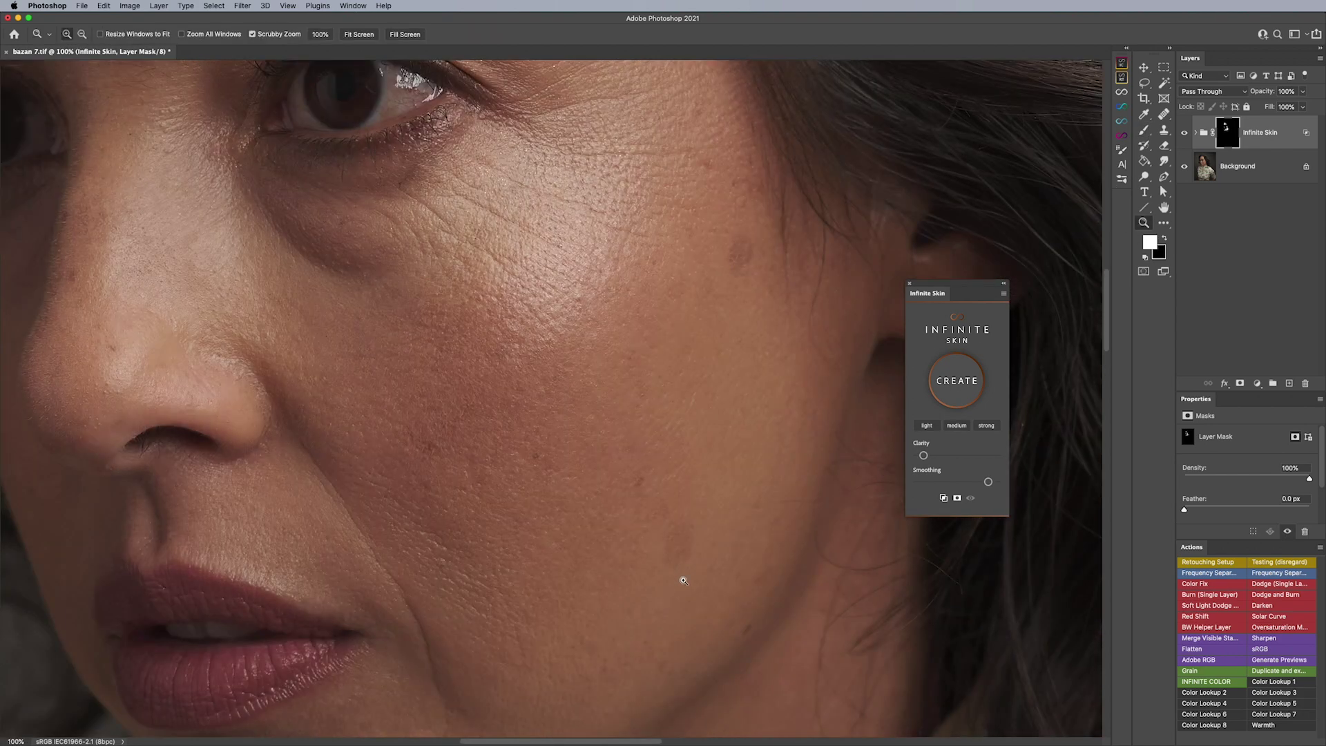
Step: Compare the retouch against the original, then raise Clarity to around midway
click(1184, 132)
click(1183, 132)
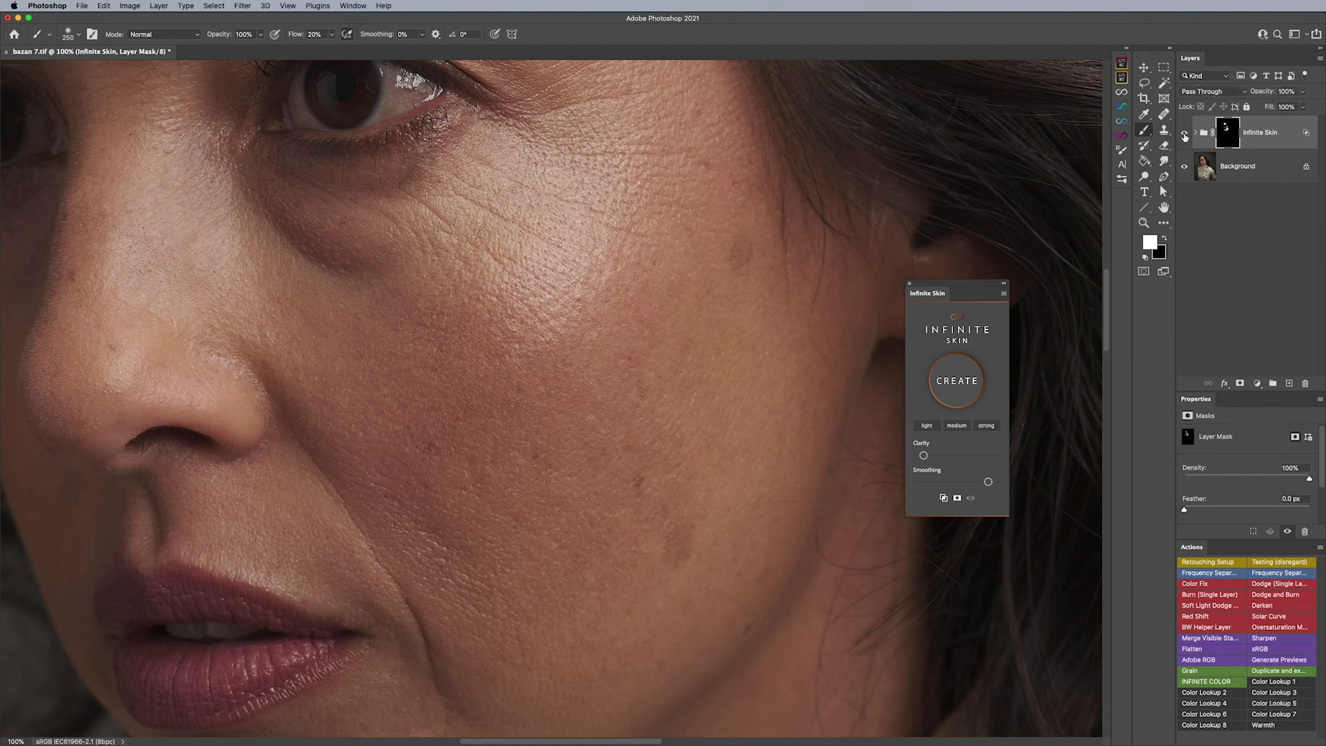
key(ctrl+space)
mouse_move(651, 527)
mouse_down()
mouse_move(680, 518)
mouse_move(656, 519)
mouse_up()
mouse_move(923, 455)
mouse_down()
mouse_move(968, 456)
mouse_move(921, 456)
mouse_move(957, 456)
mouse_up()
key(ctrl+space)
drag(836, 466, 711, 471)
Step: Set Smoothing just below maximum and zoom out to the whole face
click(961, 481)
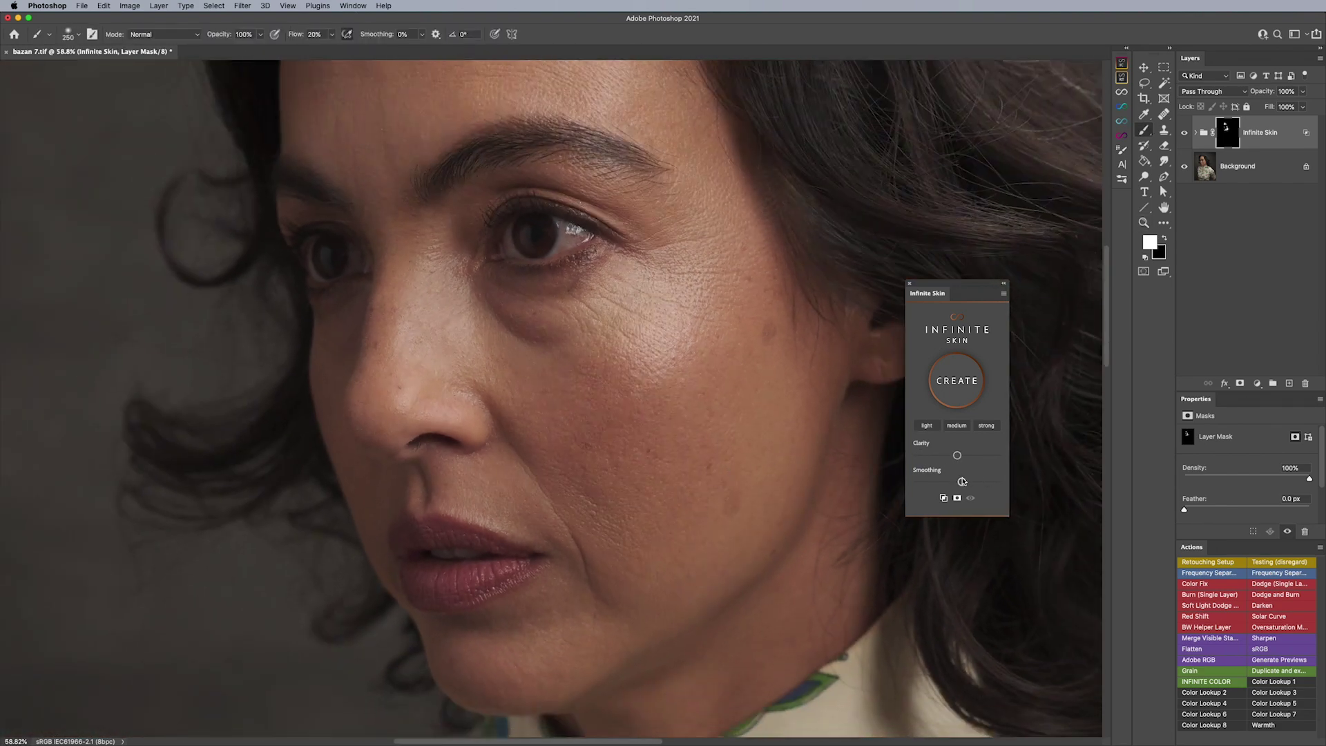
mouse_move(966, 481)
mouse_down()
mouse_move(945, 481)
mouse_move(982, 482)
mouse_up()
key(ctrl+space)
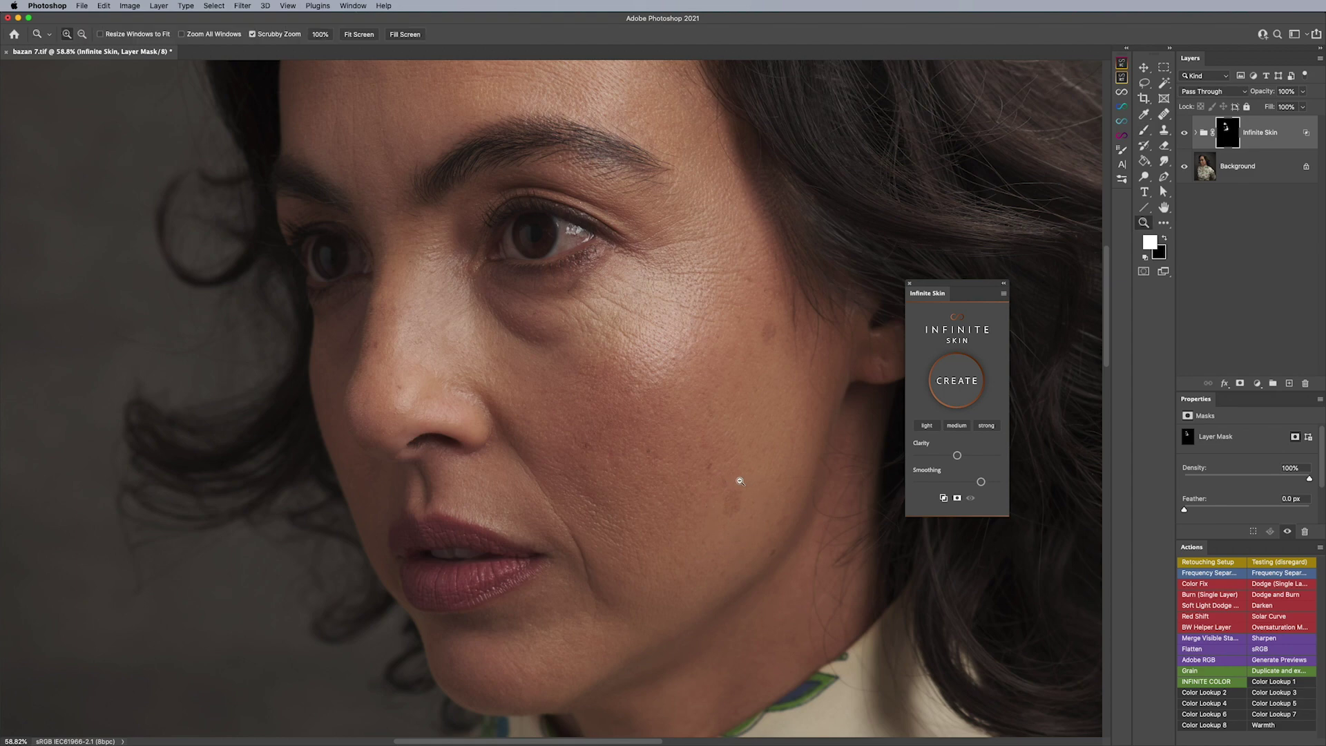
drag(737, 473, 728, 474)
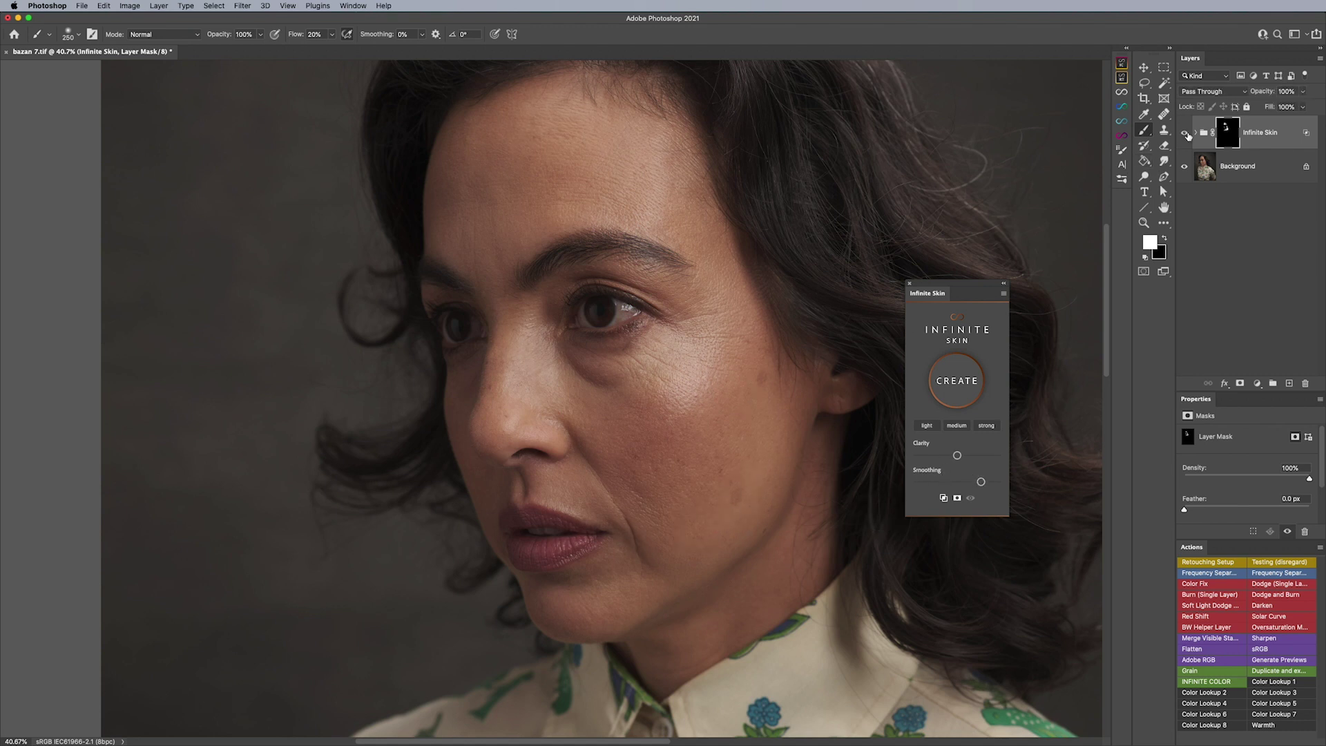
Step: Toggle the Infinite Skin group on and off repeatedly to compare with the original
click(1185, 133)
click(1185, 133)
key(x)
key(bracketright)
key(bracketright)
key(x)
click(1184, 135)
click(1184, 134)
click(1185, 135)
click(1184, 134)
Step: Zoom in on the cheek and drop Smoothing to its minimum
super+click(658, 362)
super+click(659, 362)
click(933, 482)
drag(933, 482, 918, 482)
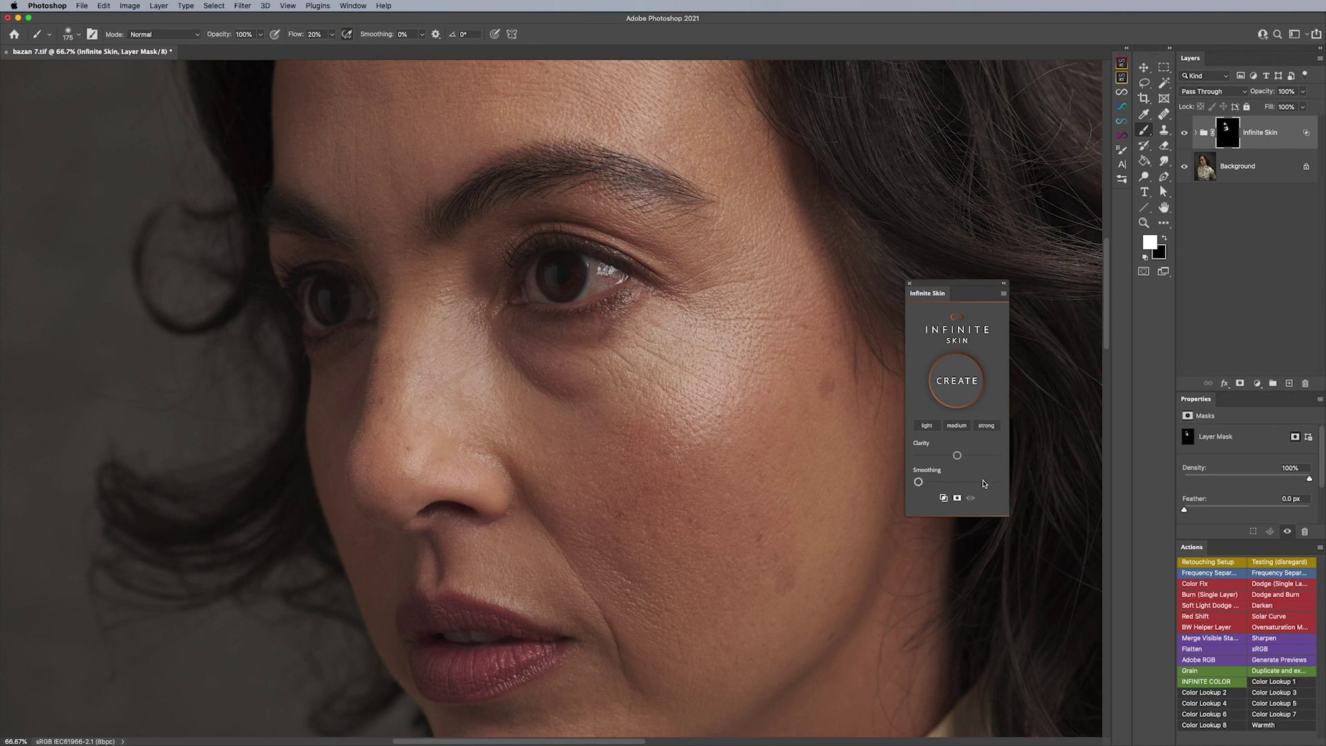
Step: Test Smoothing high then low, set Clarity slightly lower, and shrink the brush
click(993, 482)
click(926, 483)
mouse_move(956, 456)
mouse_down()
mouse_move(929, 457)
mouse_move(967, 457)
mouse_move(953, 456)
mouse_up()
click(982, 455)
click(940, 456)
key(bracketleft)
key(bracketleft)
Step: Lower Clarity to about a quarter, tweak Smoothing, and inspect the group's Clarity and Smoothness B layers
drag(939, 456, 918, 486)
mouse_move(918, 484)
mouse_down()
mouse_move(980, 483)
mouse_move(904, 487)
mouse_up()
drag(943, 456, 934, 457)
scroll(857, 335, down, 2)
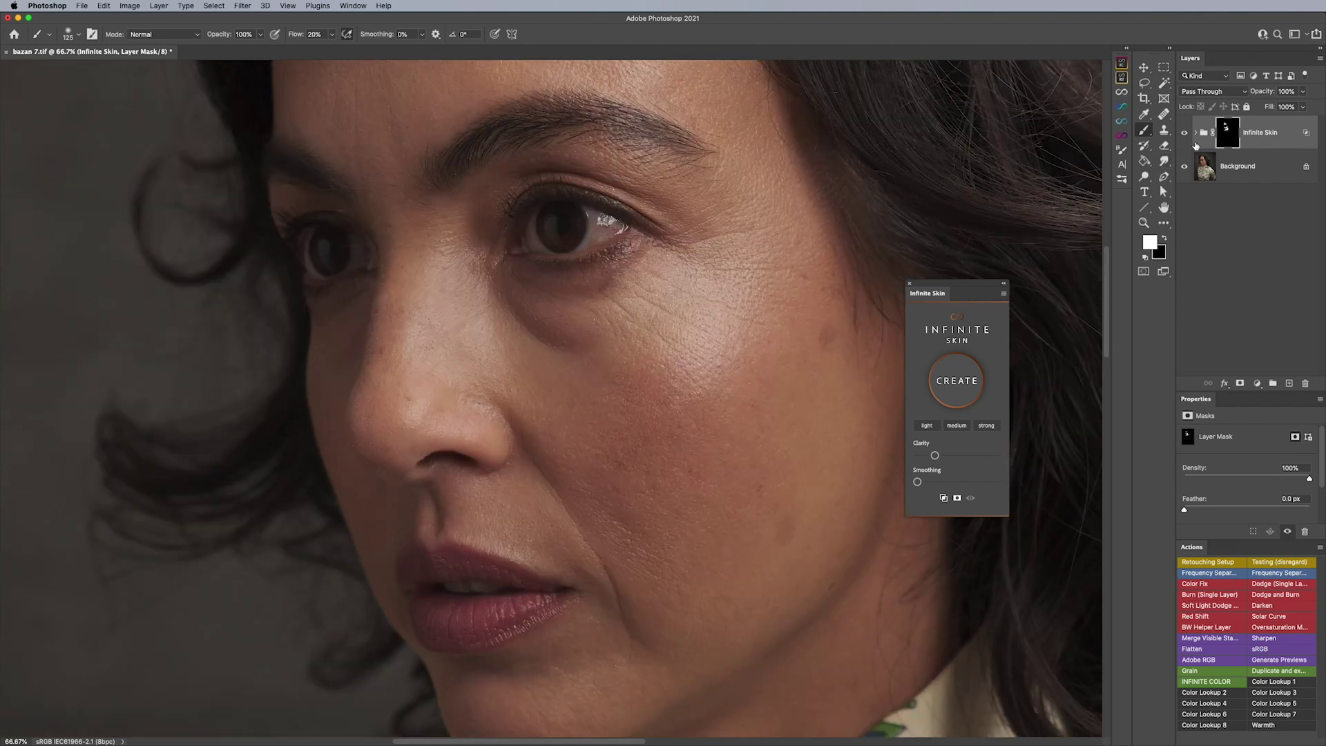
click(1197, 133)
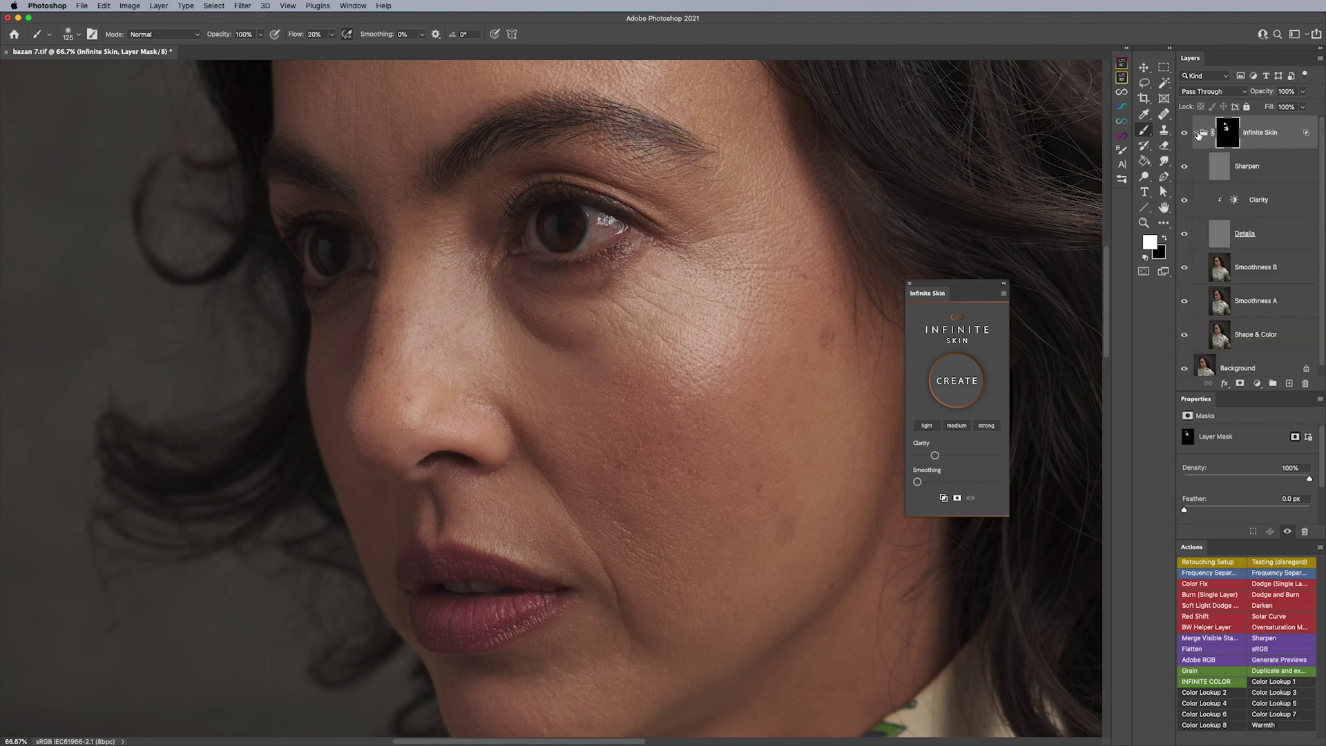
click(1196, 133)
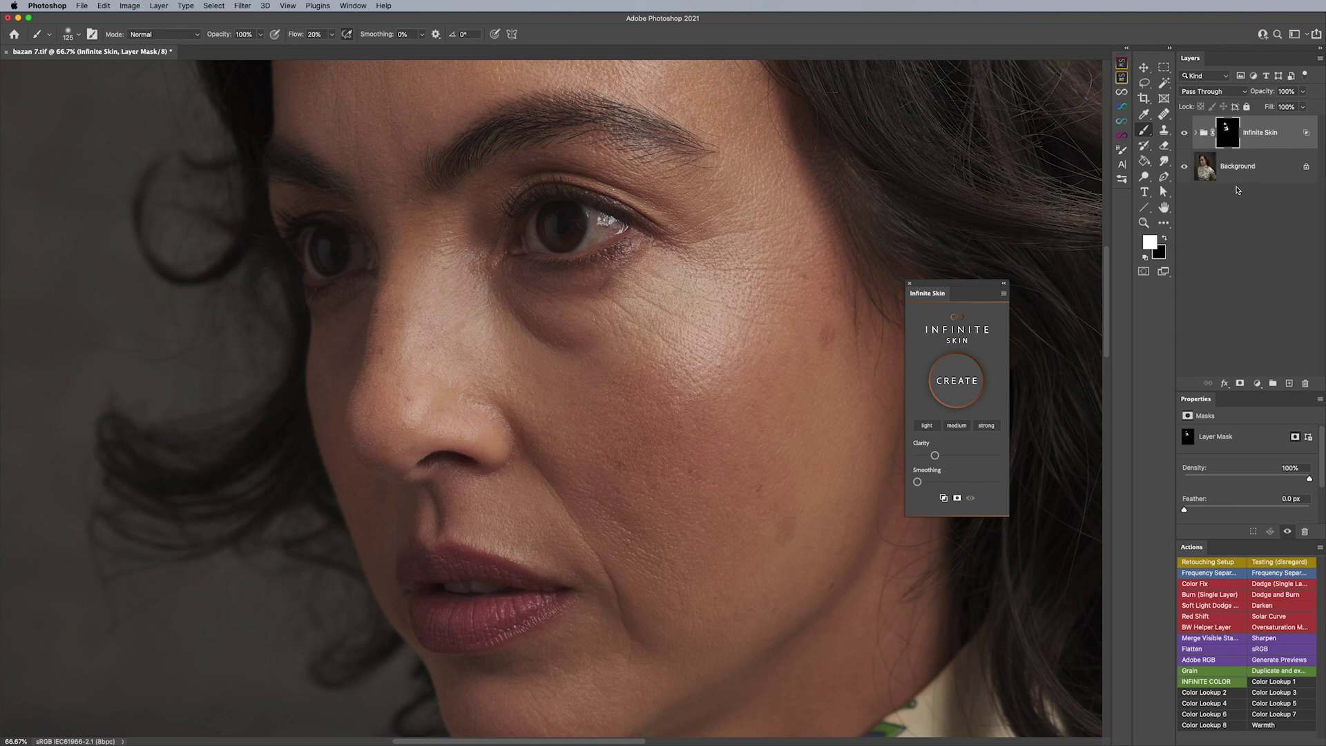
Step: Merge the group into one masked Infinite Skin layer, compare, and leave it hidden
click(958, 383)
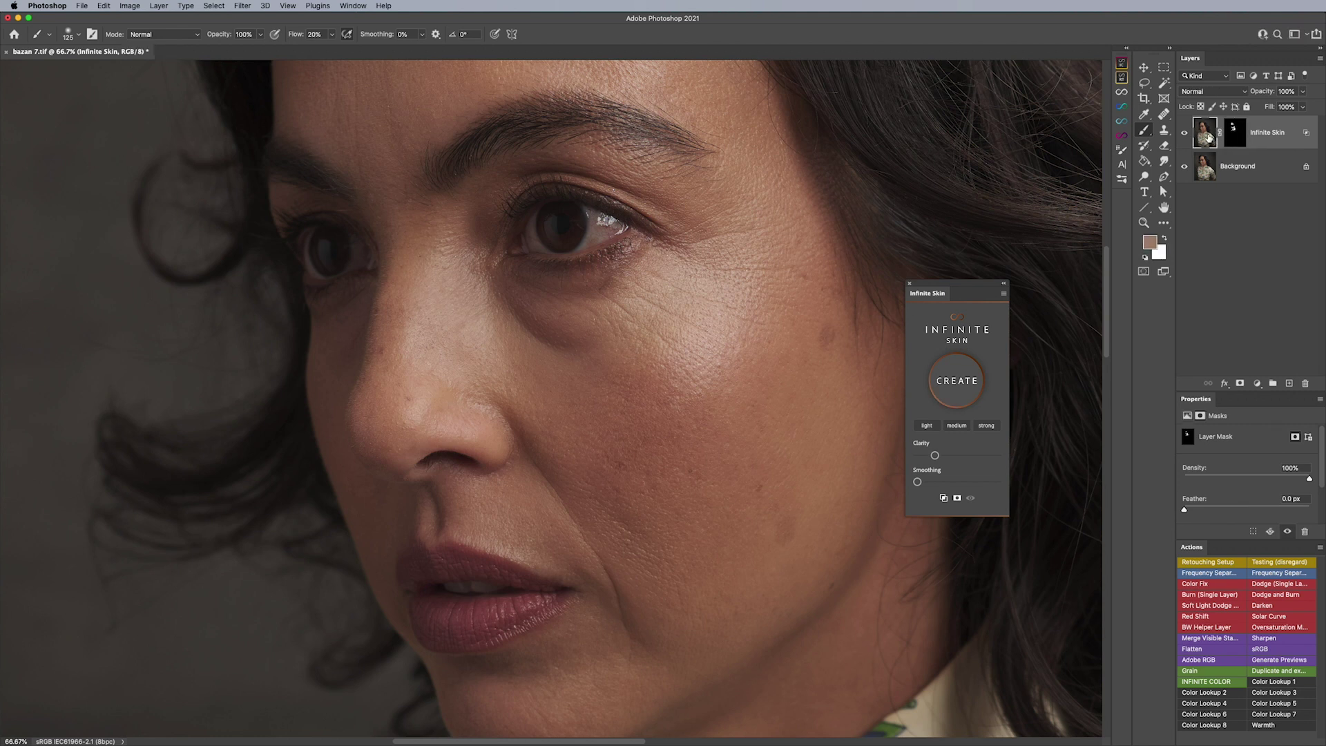
click(1185, 136)
click(1184, 136)
click(1184, 136)
click(1185, 136)
click(1184, 136)
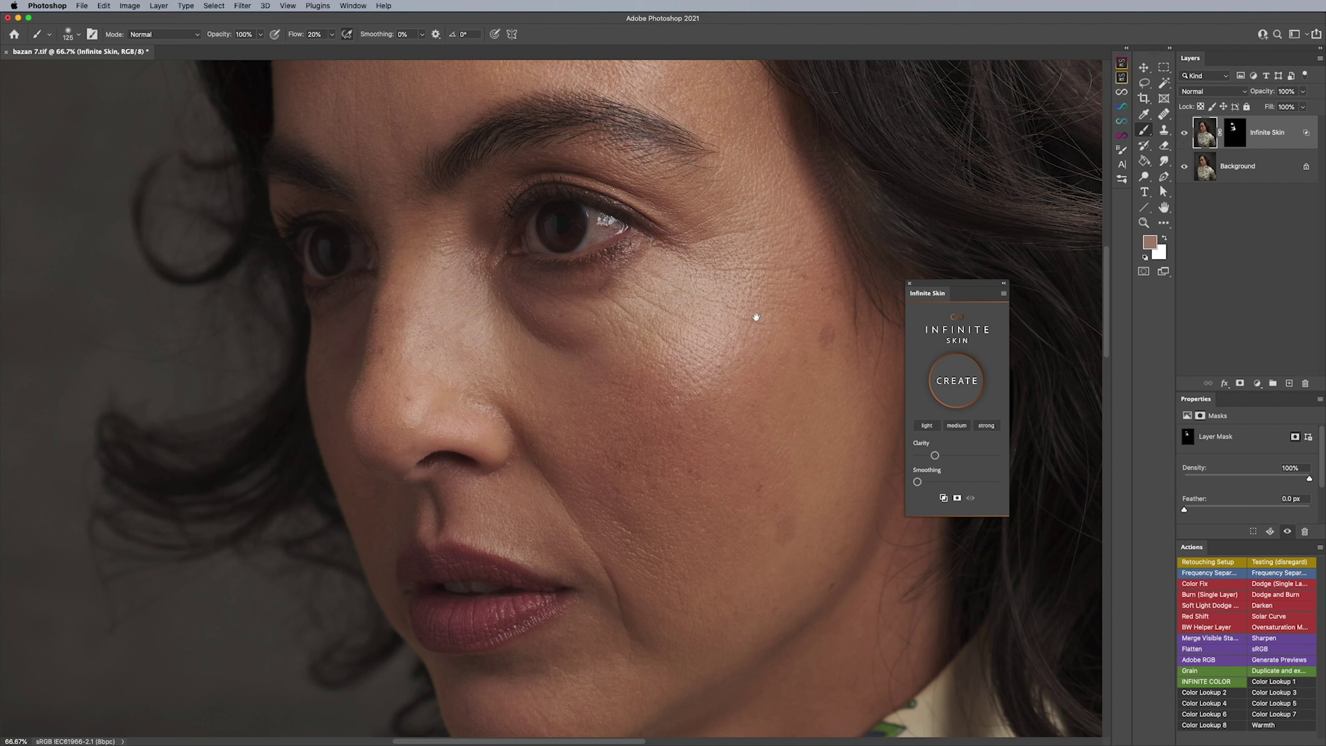